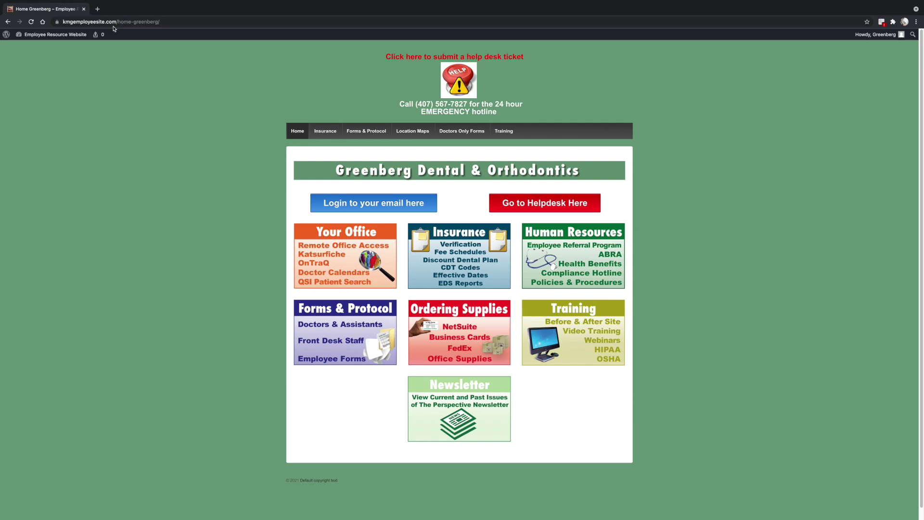
Open the Helpdesk page from the red HELP image on the KMG Employee Resource Website
click(456, 77)
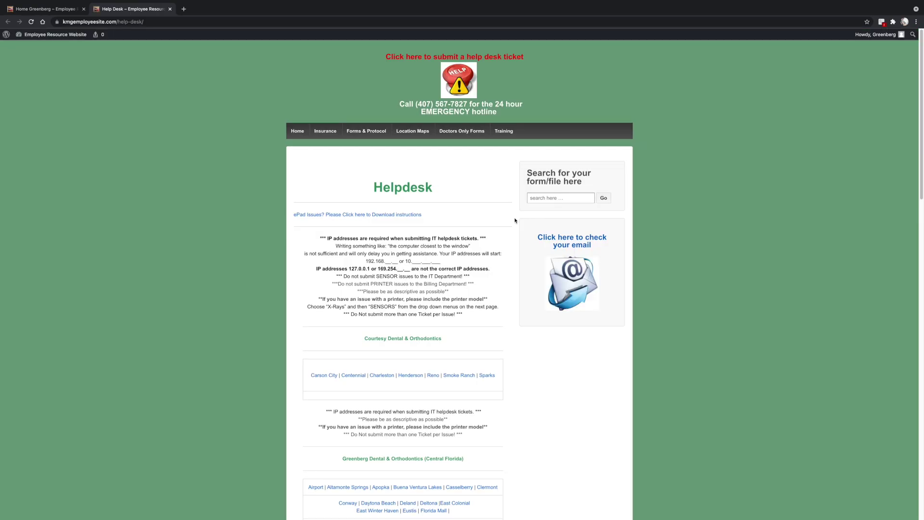
Scroll the Helpdesk office lists to the Greenberg Dental & Orthodontics Central Florida section
scroll(499, 299, down, 5)
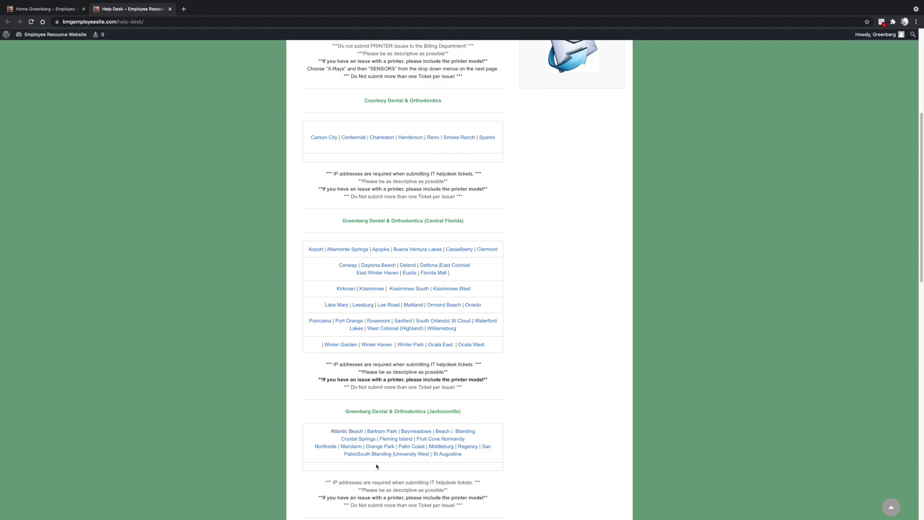
scroll(565, 352, down, 10)
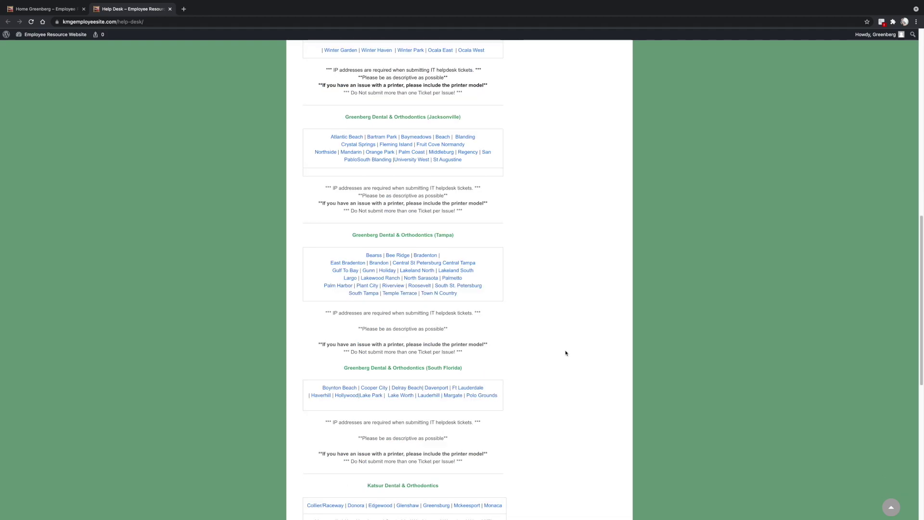
scroll(558, 337, down, 1)
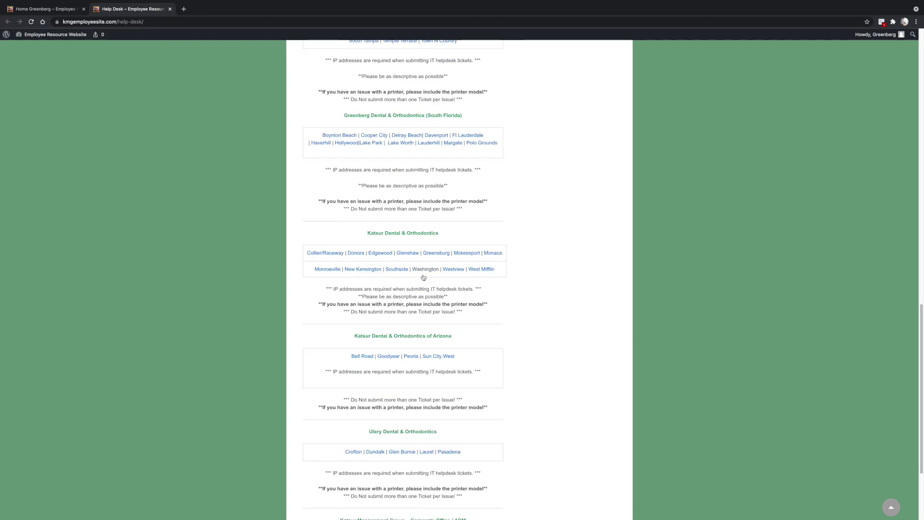
scroll(530, 337, up, 7)
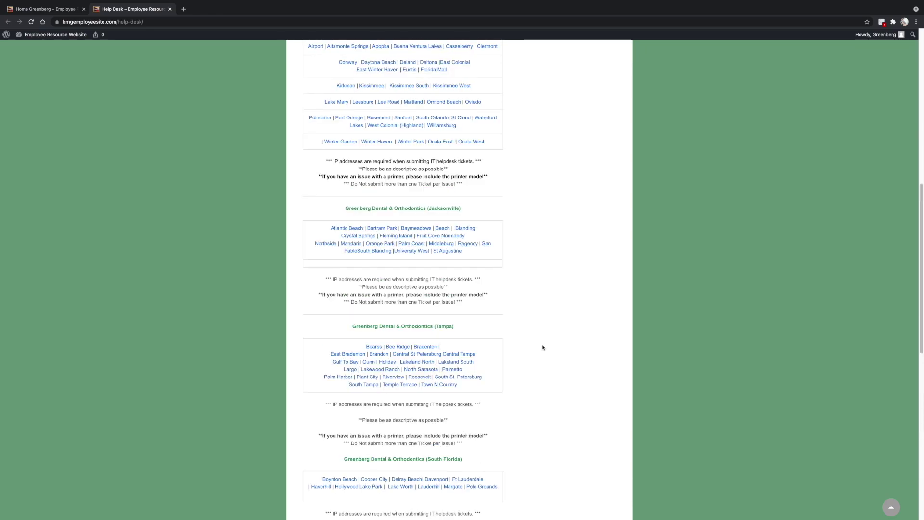
scroll(544, 346, up, 2)
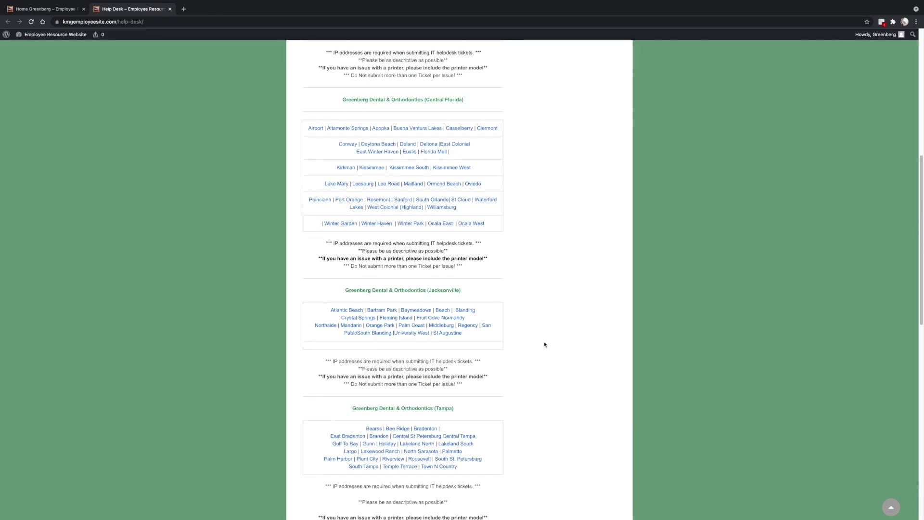
scroll(491, 223, up, 1)
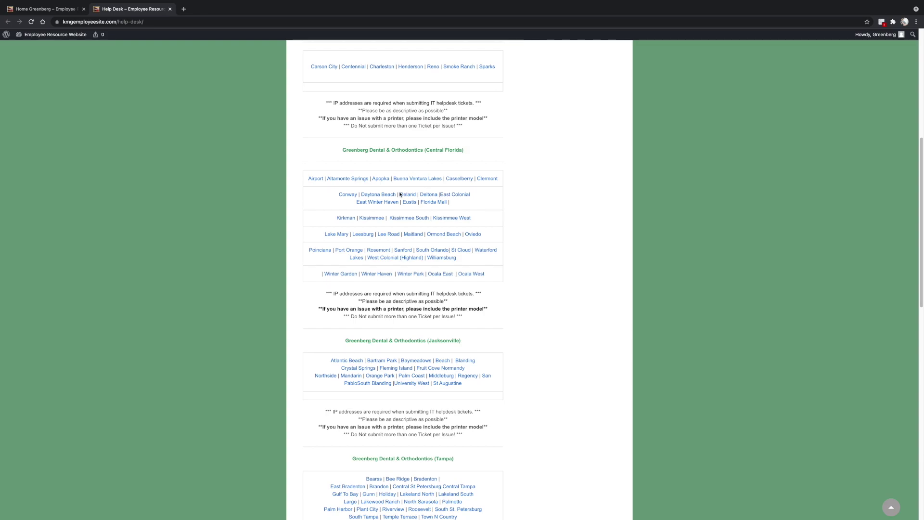
Open the Apopka help request and set request type Maintenance with category Autoclave
click(382, 182)
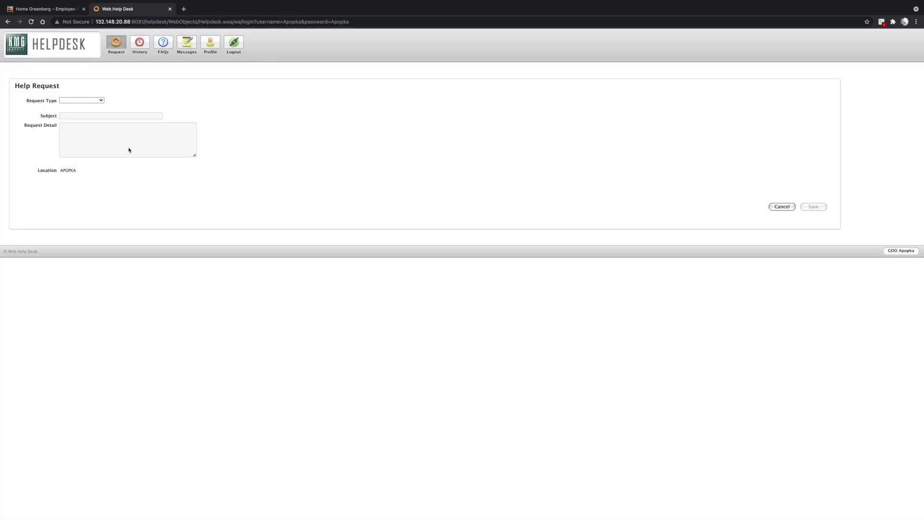
click(87, 104)
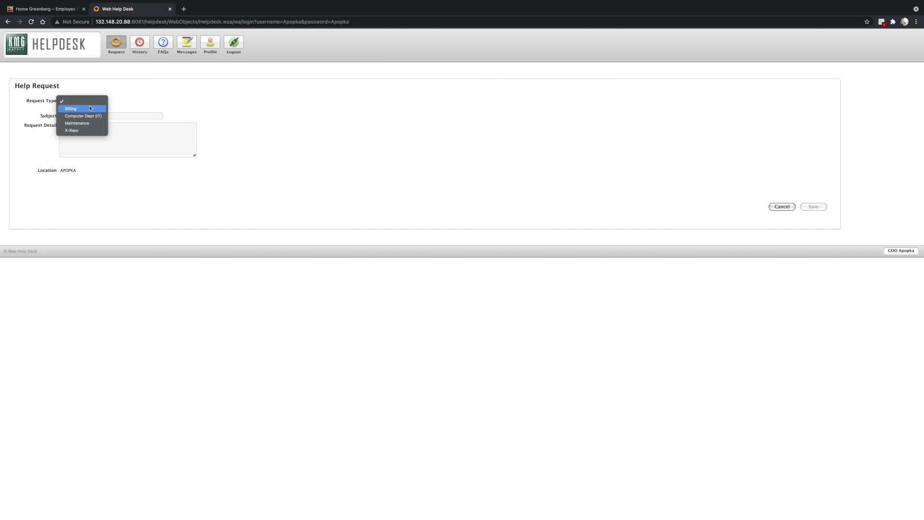
click(89, 123)
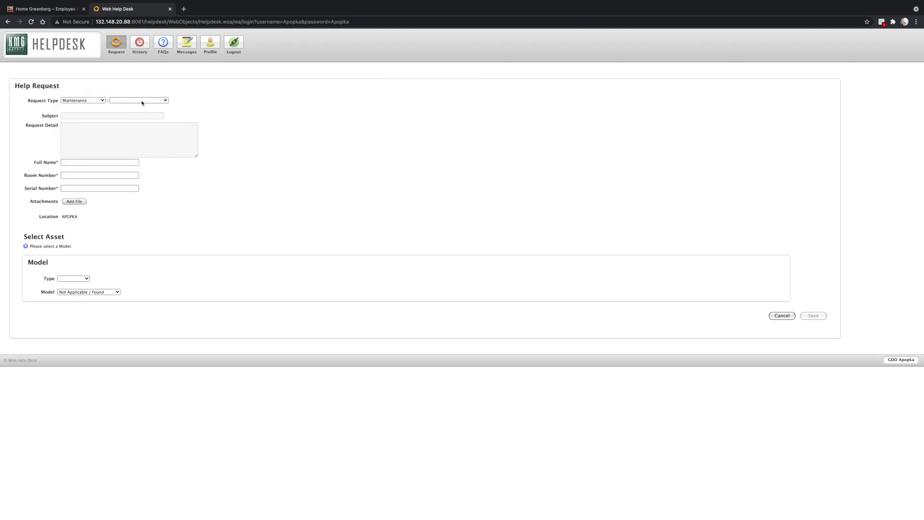
click(142, 101)
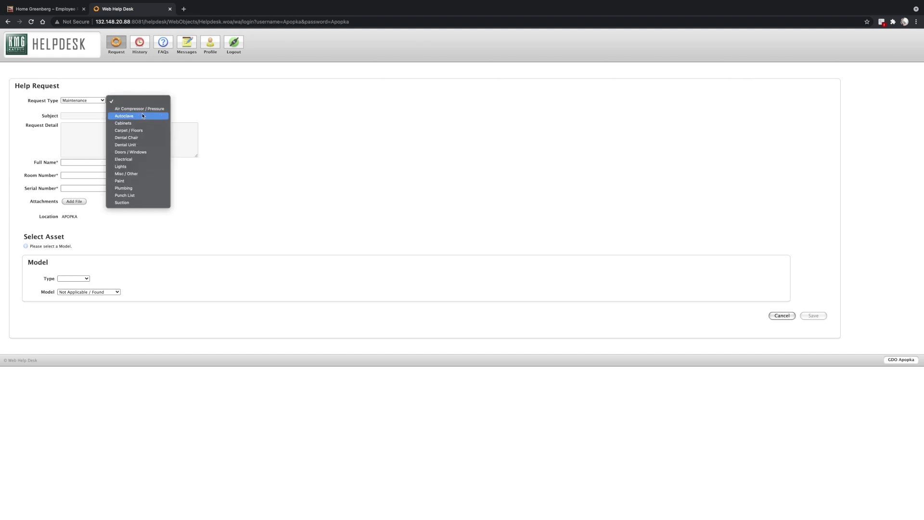
click(142, 117)
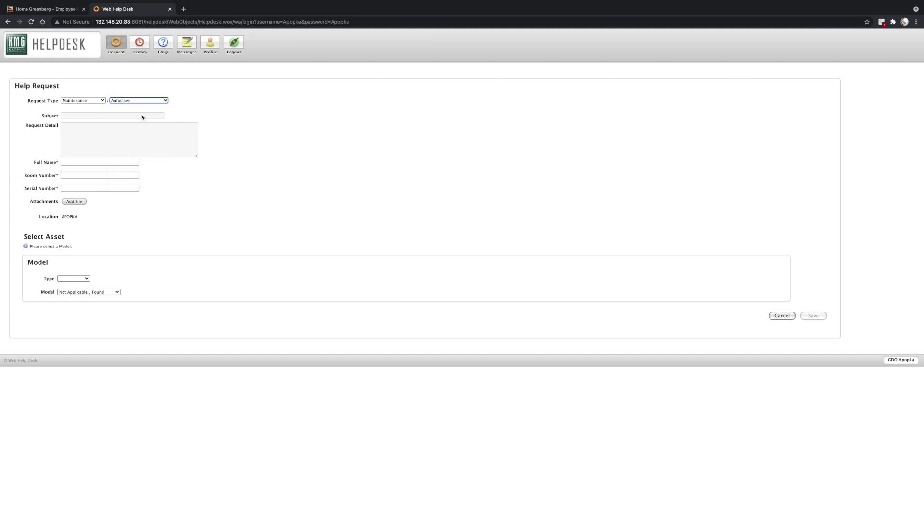
Enter subject 'Autoclave SN#1382472 is failing for low water' and detail 'Please see photo of error message'
click(94, 116)
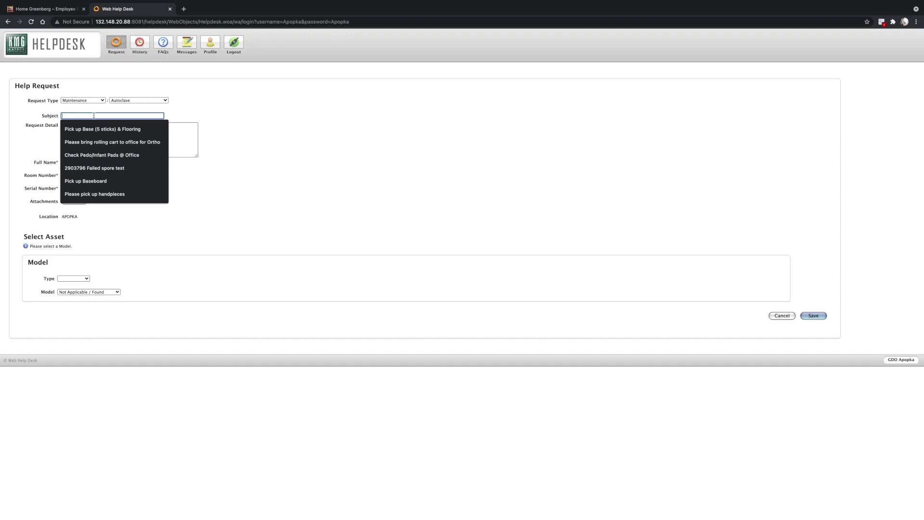
text(Autoclave SN)
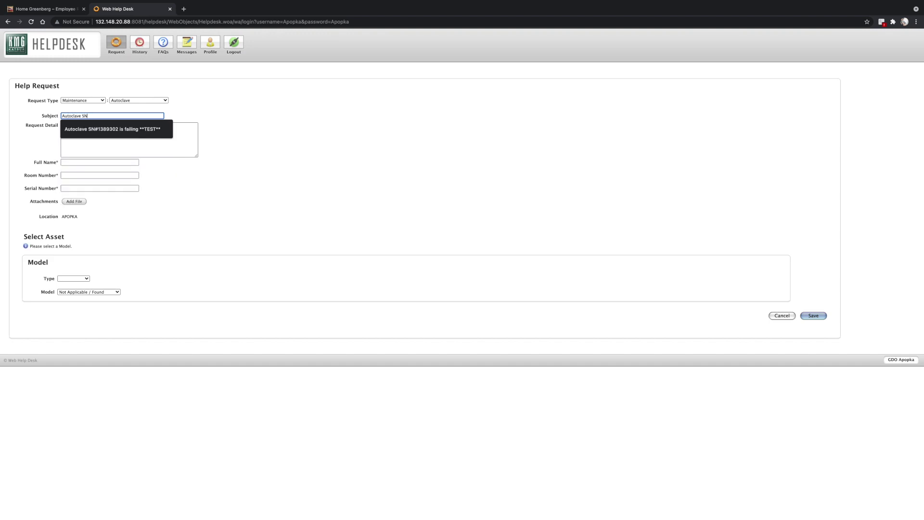
text(#13824)
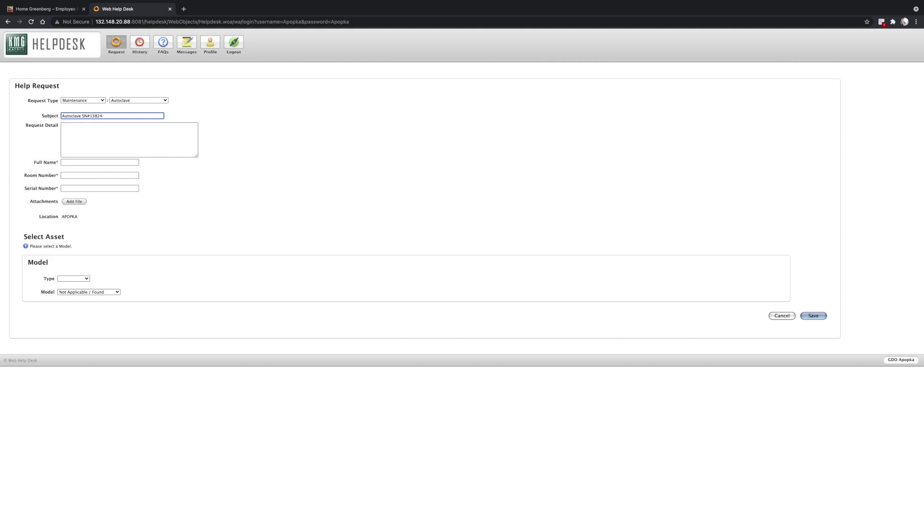
text(72 is failing for low water)
key(Tab)
text(Please see photo of error message.)
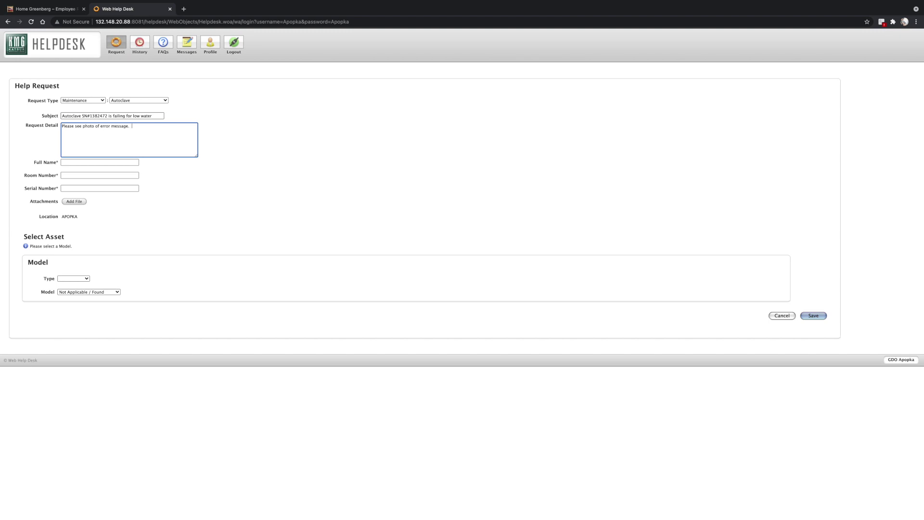
click(99, 162)
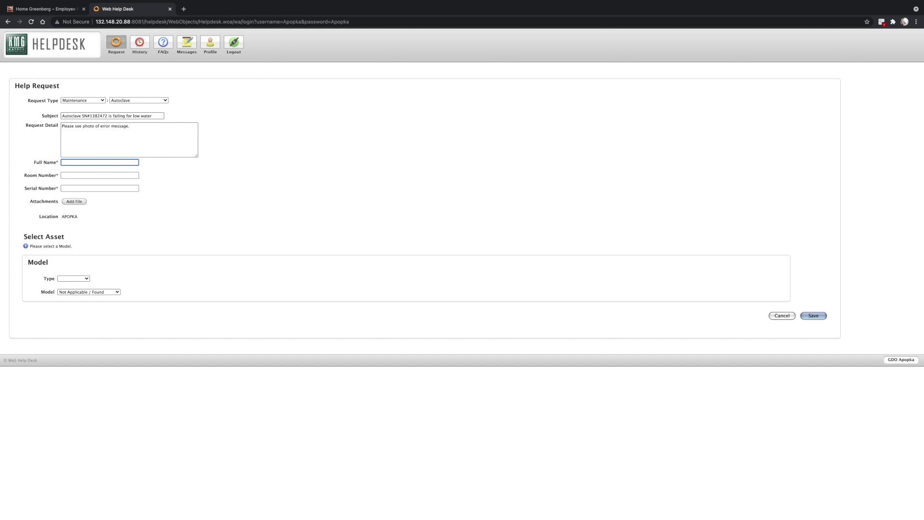
Fill in the requester's full name and set Room Number to Lab
text(Monica S.)
click(100, 175)
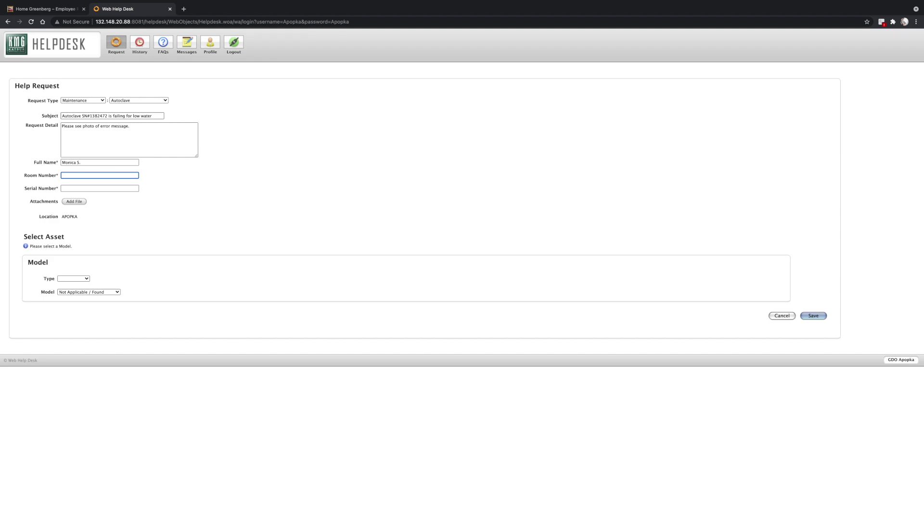
text(La)
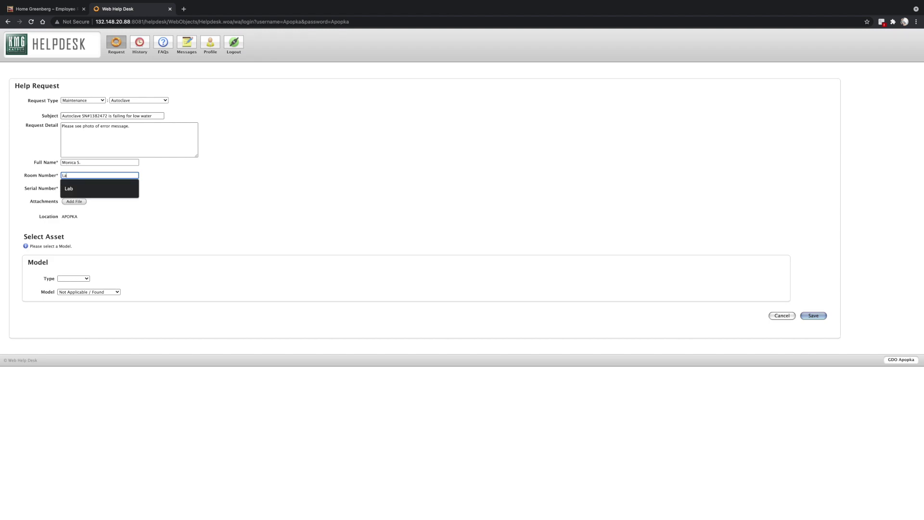
text(b)
click(100, 188)
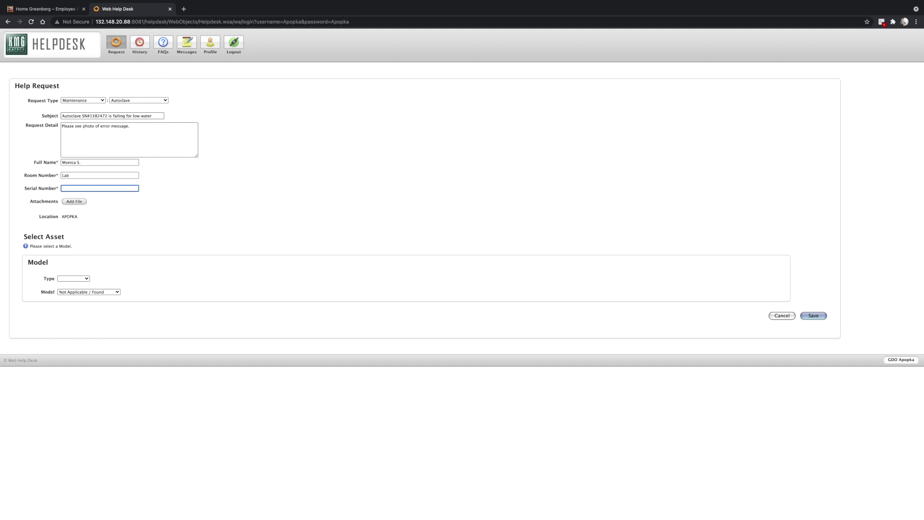
double_click(99, 116)
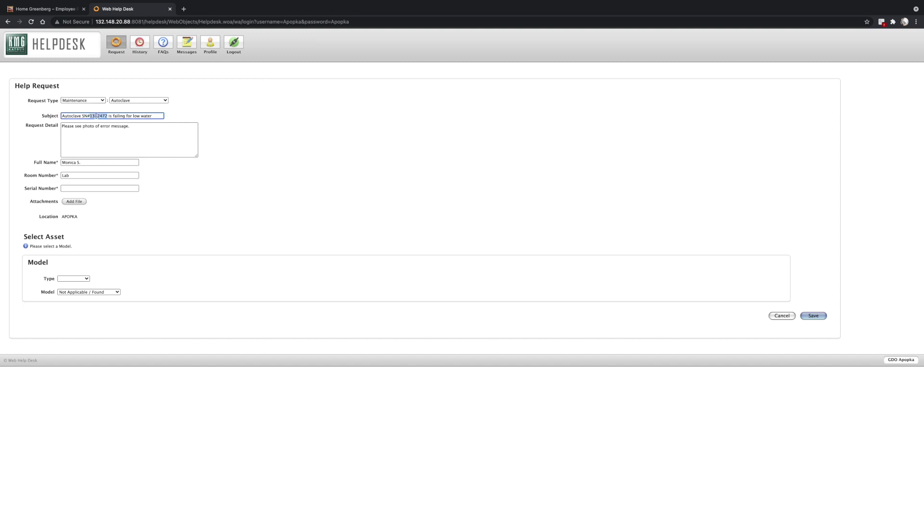
right_click(98, 116)
click(108, 172)
click(102, 189)
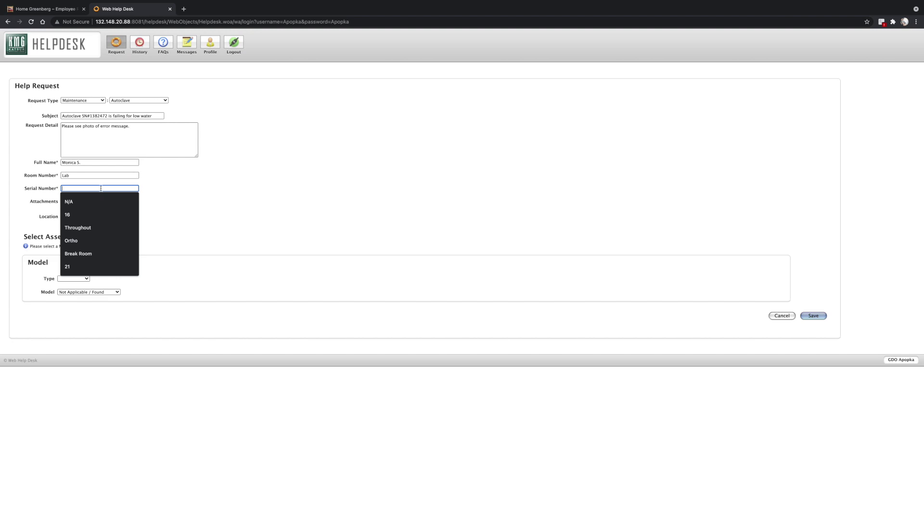
key(super+v)
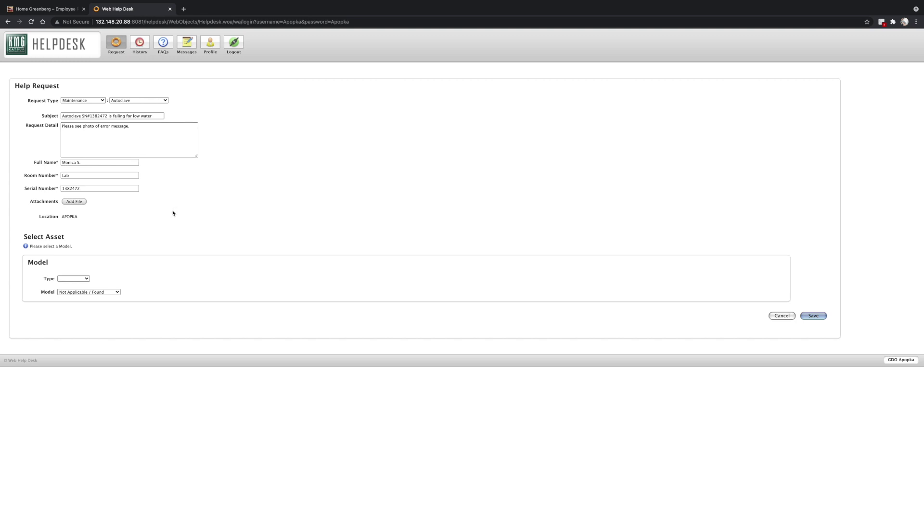
Upload low water.jpeg from Downloads as an attachment and preview the photo
click(74, 202)
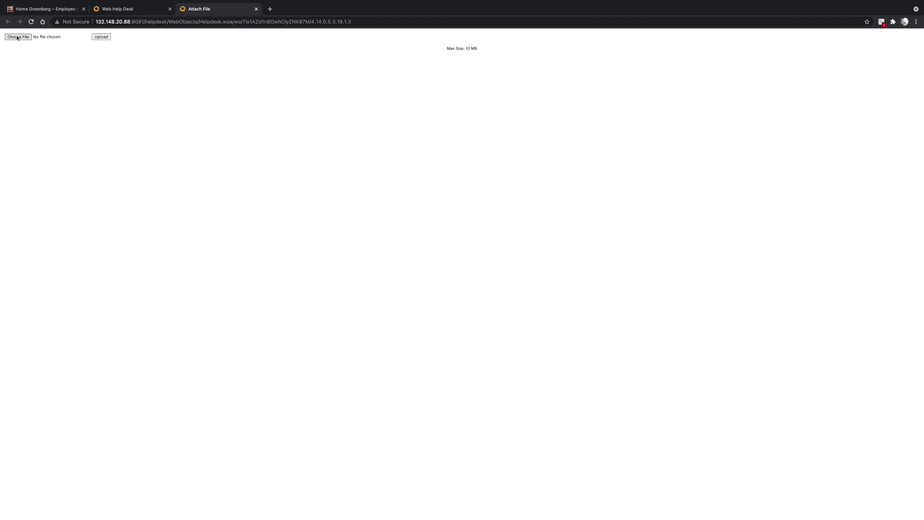
click(18, 37)
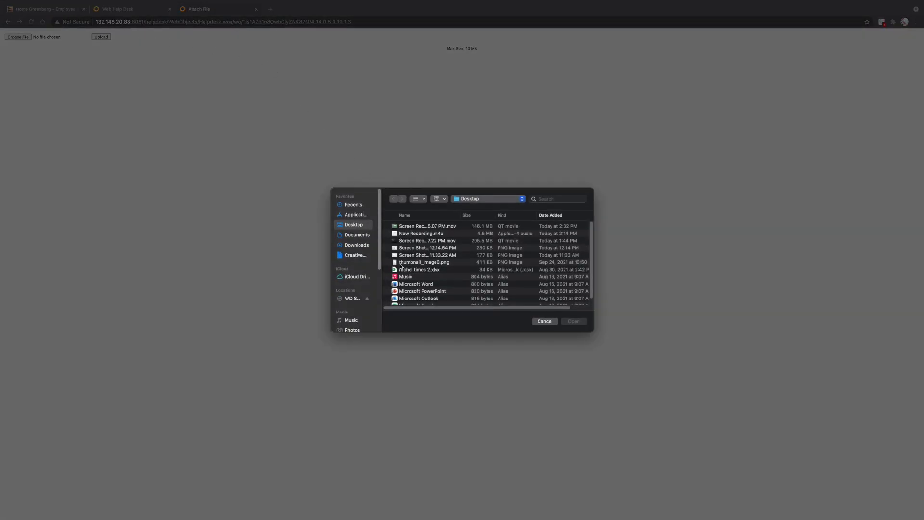
click(365, 246)
click(414, 226)
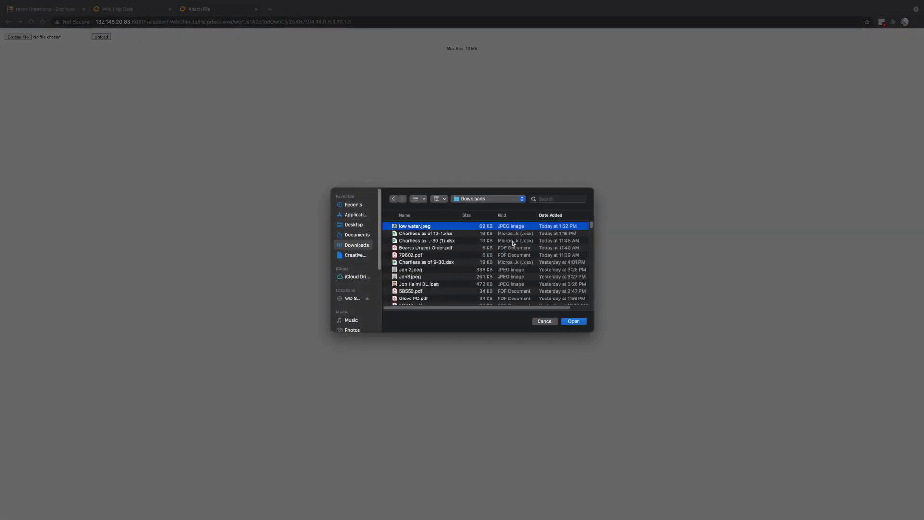
click(579, 323)
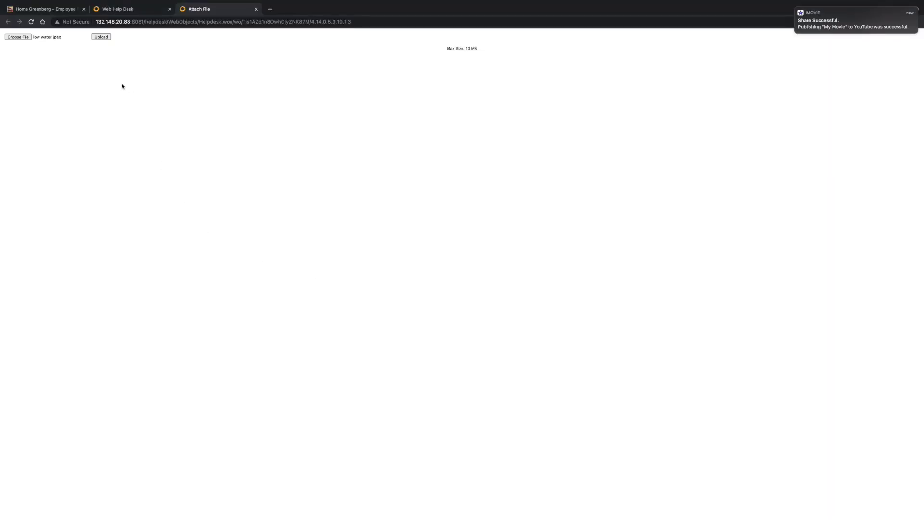
click(100, 37)
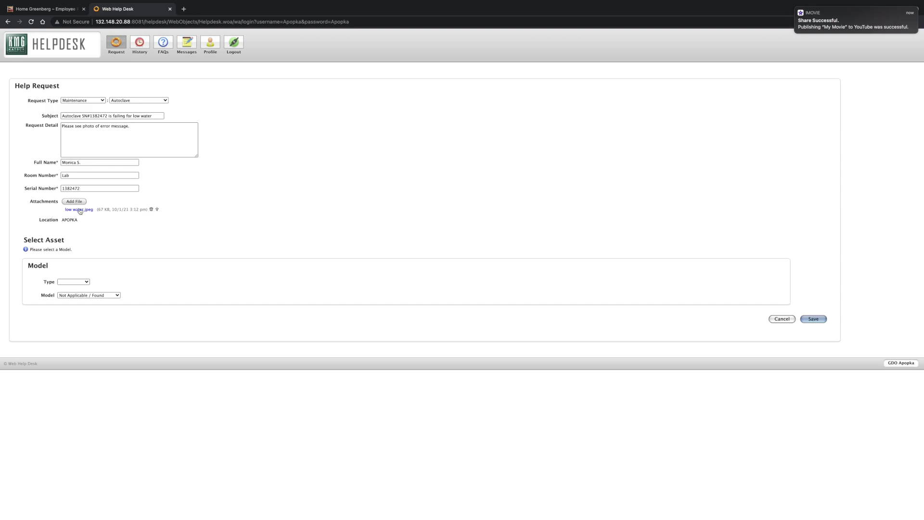
click(81, 212)
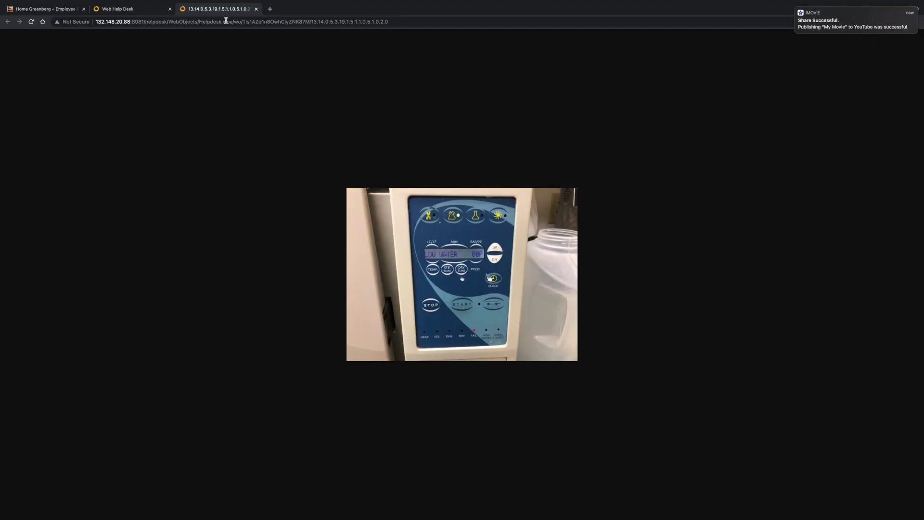
click(256, 9)
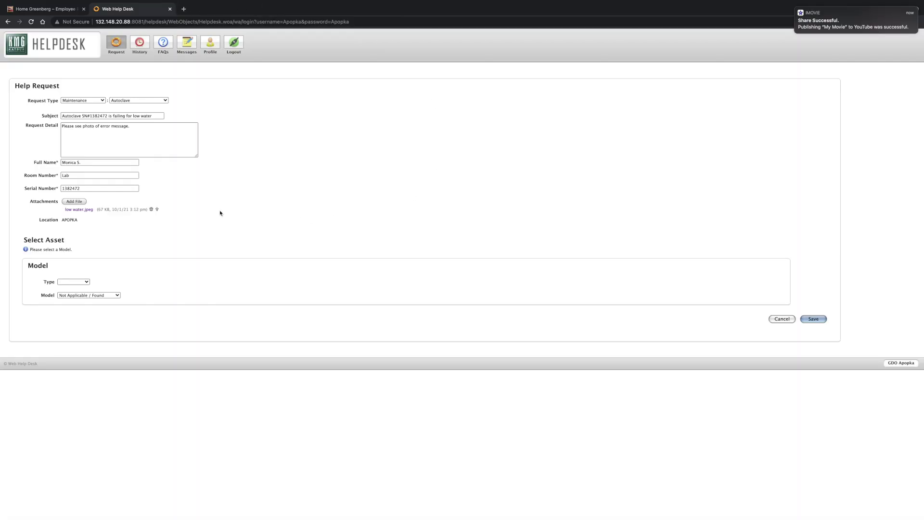
Review the subject and detail, leave the asset type blank, and save the request
click(83, 117)
drag(111, 117, 153, 117)
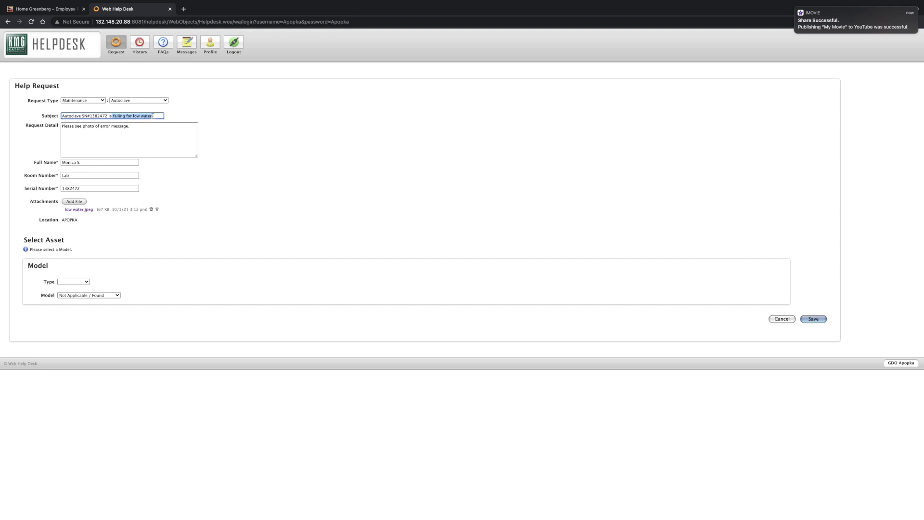
click(150, 129)
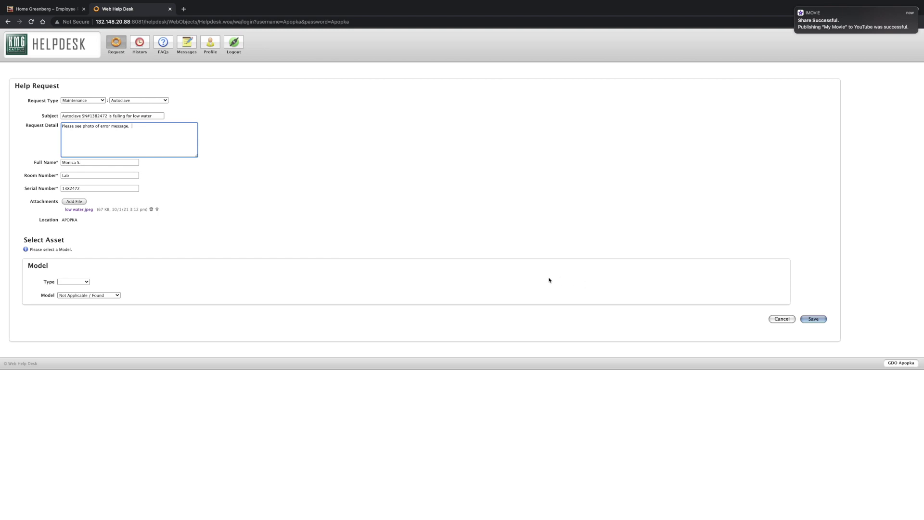
click(73, 282)
click(201, 279)
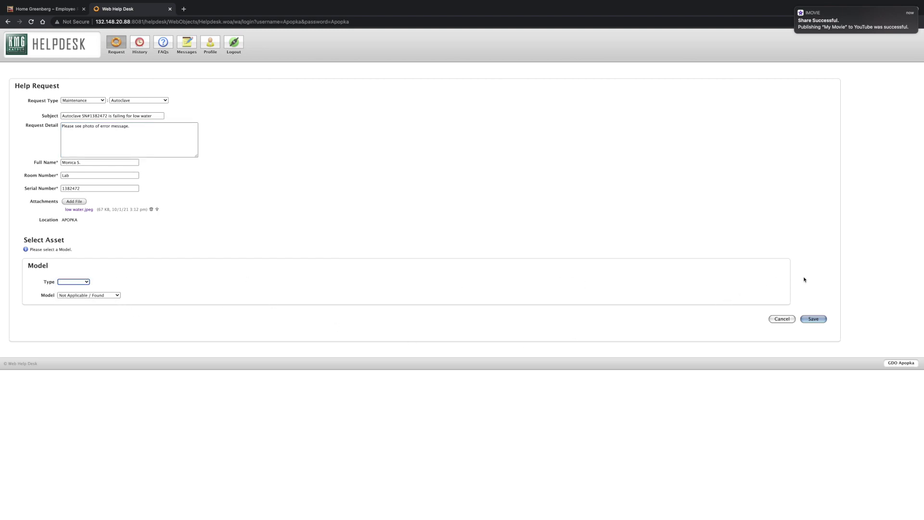
click(814, 319)
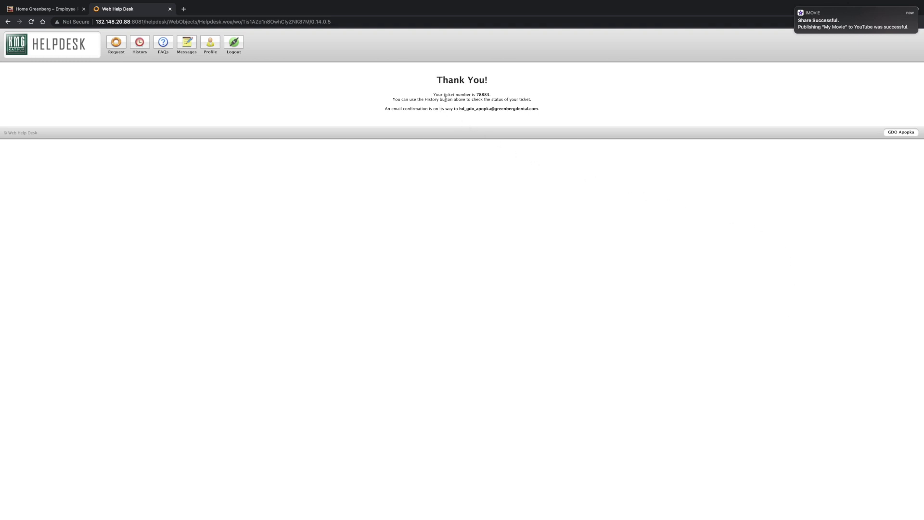
drag(435, 95, 492, 98)
double_click(483, 95)
right_click(483, 95)
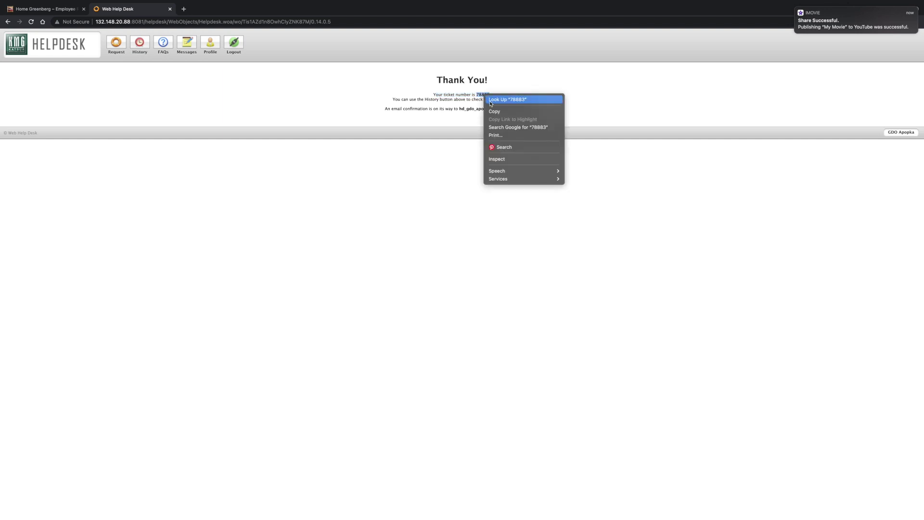
click(494, 109)
click(273, 82)
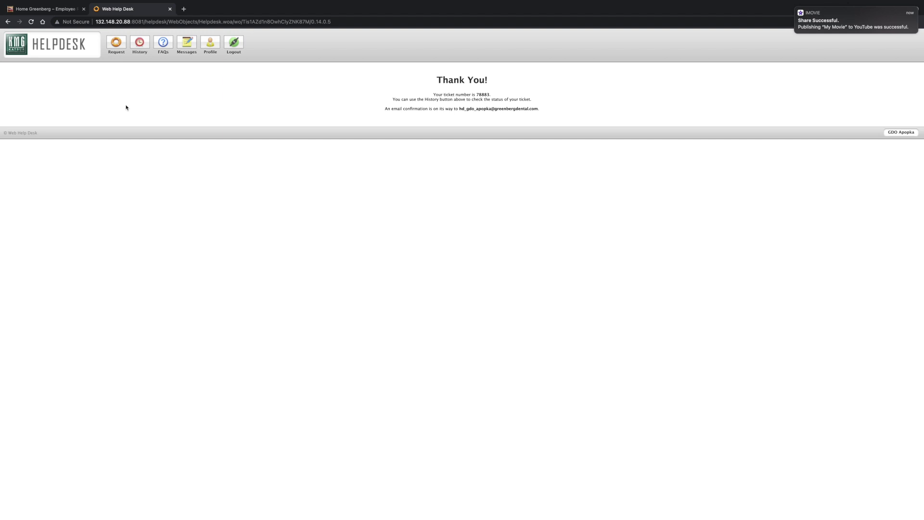
Open the new autoclave ticket from History and confirm its status is Open
click(139, 46)
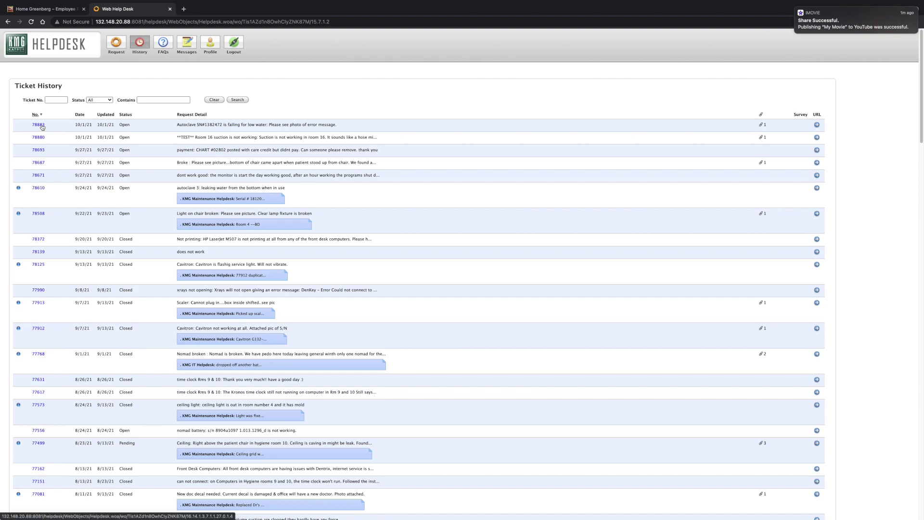
click(42, 126)
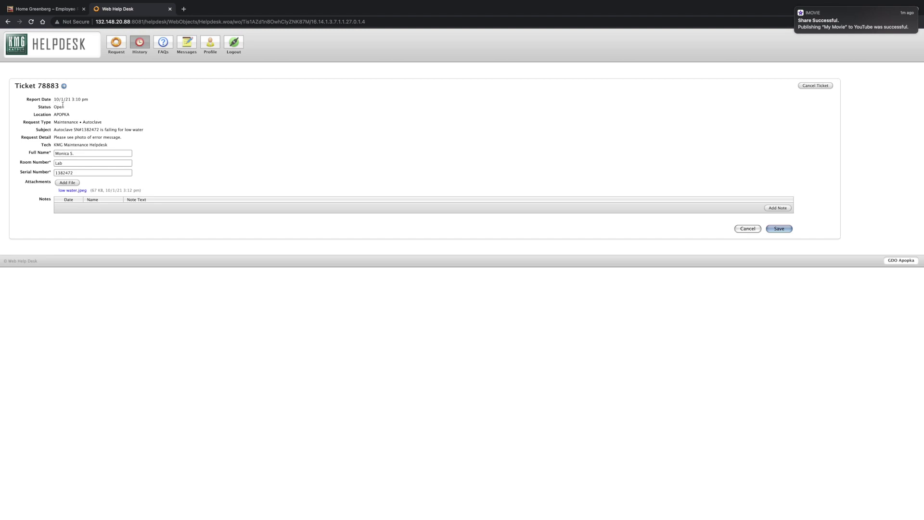
drag(63, 104, 33, 109)
click(56, 107)
drag(54, 108, 62, 107)
click(162, 127)
click(144, 43)
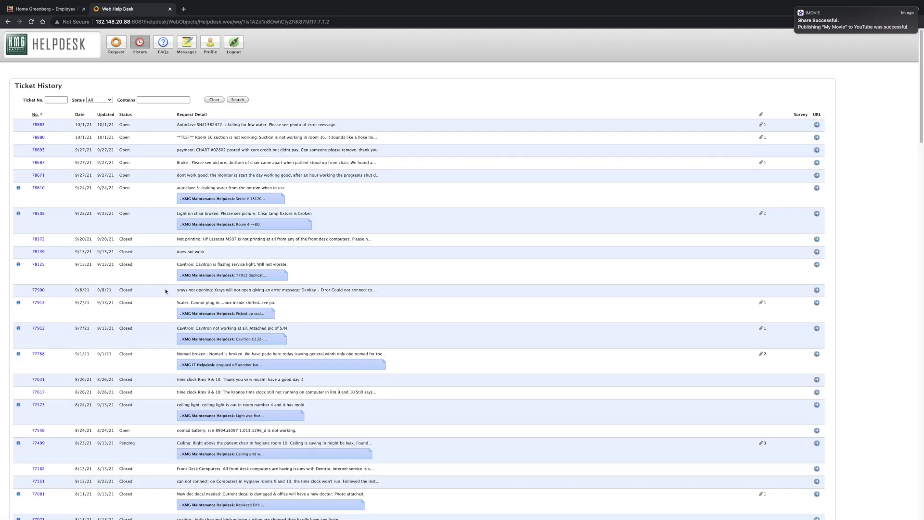
Scroll through the Ticket History list of earlier, mostly Closed tickets and back to the top
scroll(166, 290, down, 20)
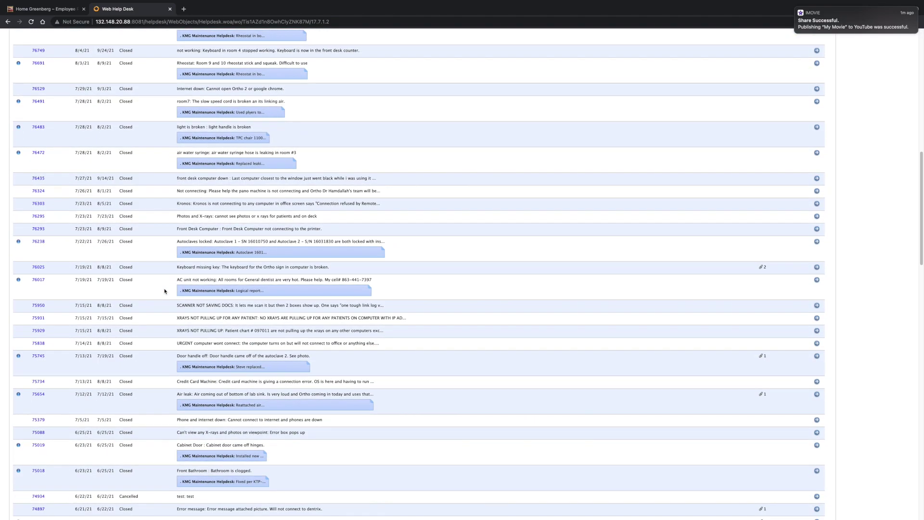
scroll(164, 291, down, 5)
scroll(164, 291, down, 6)
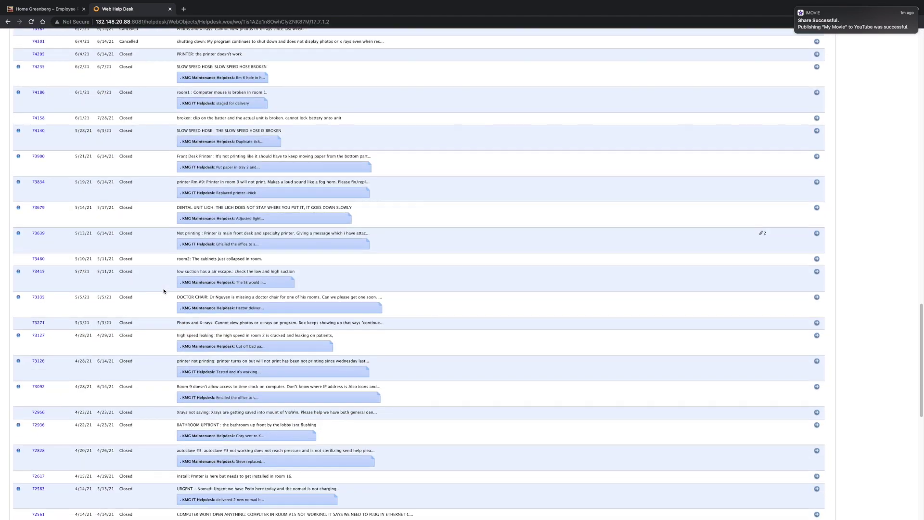
scroll(164, 291, up, 20)
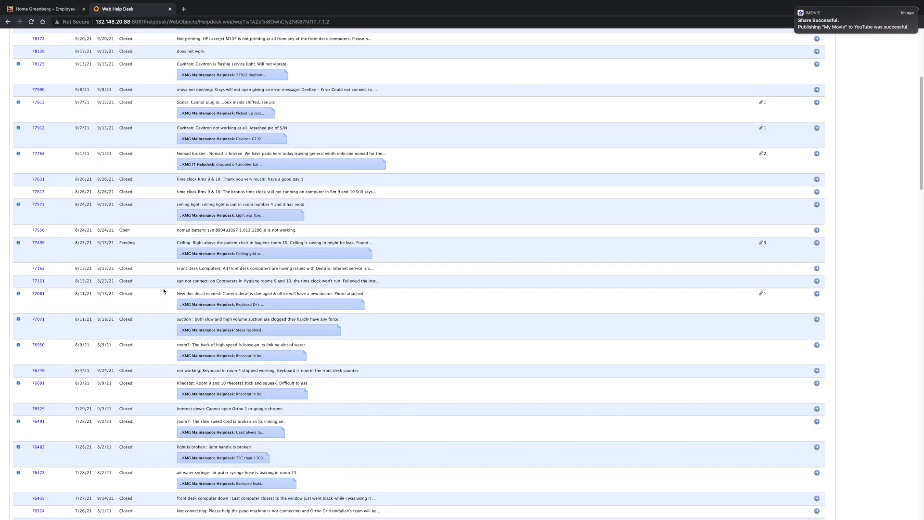
scroll(165, 291, up, 5)
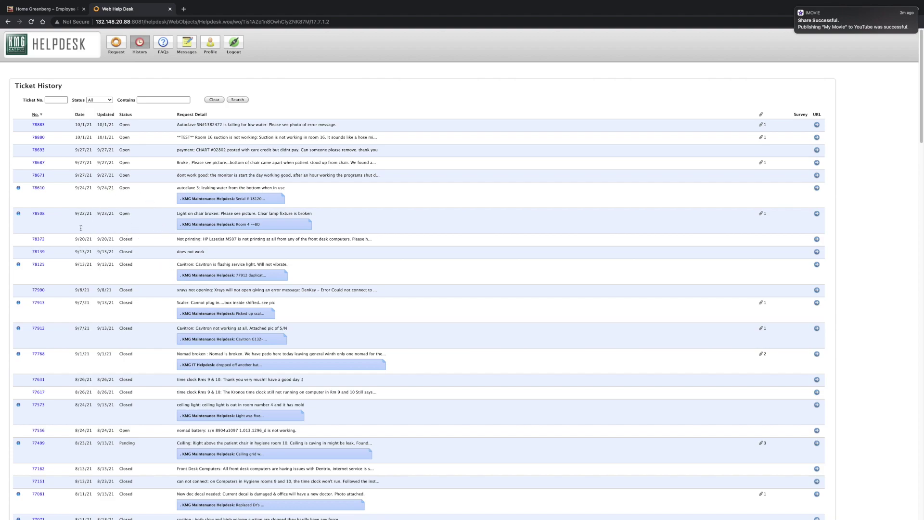
Search the ticket history by the new ticket's number, then log out
click(56, 101)
text(78883)
click(238, 99)
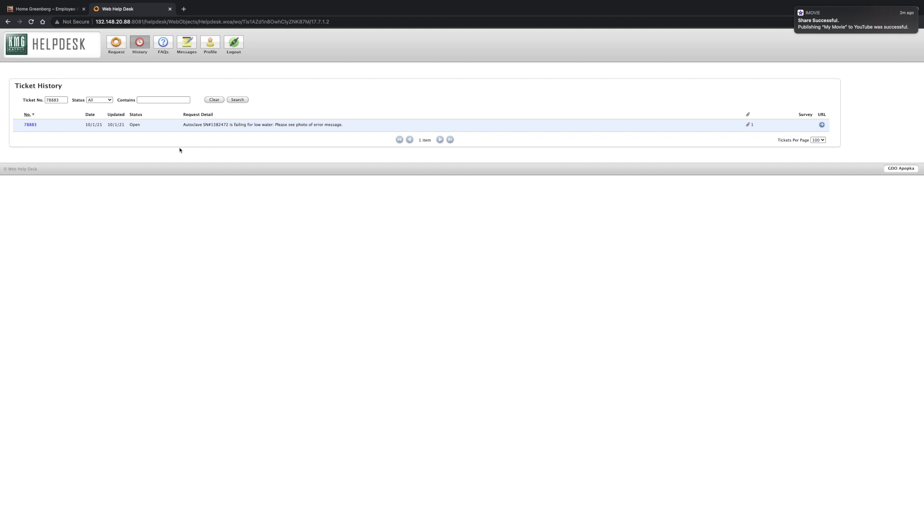
click(240, 46)
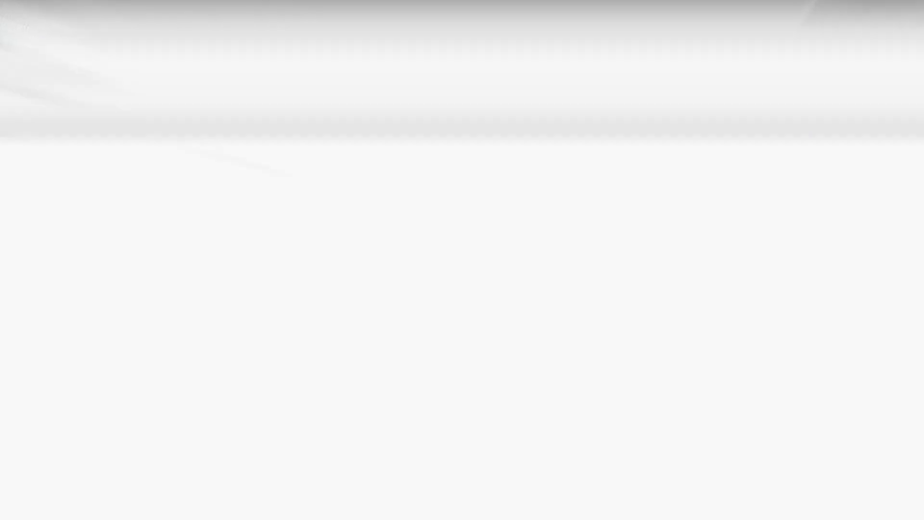